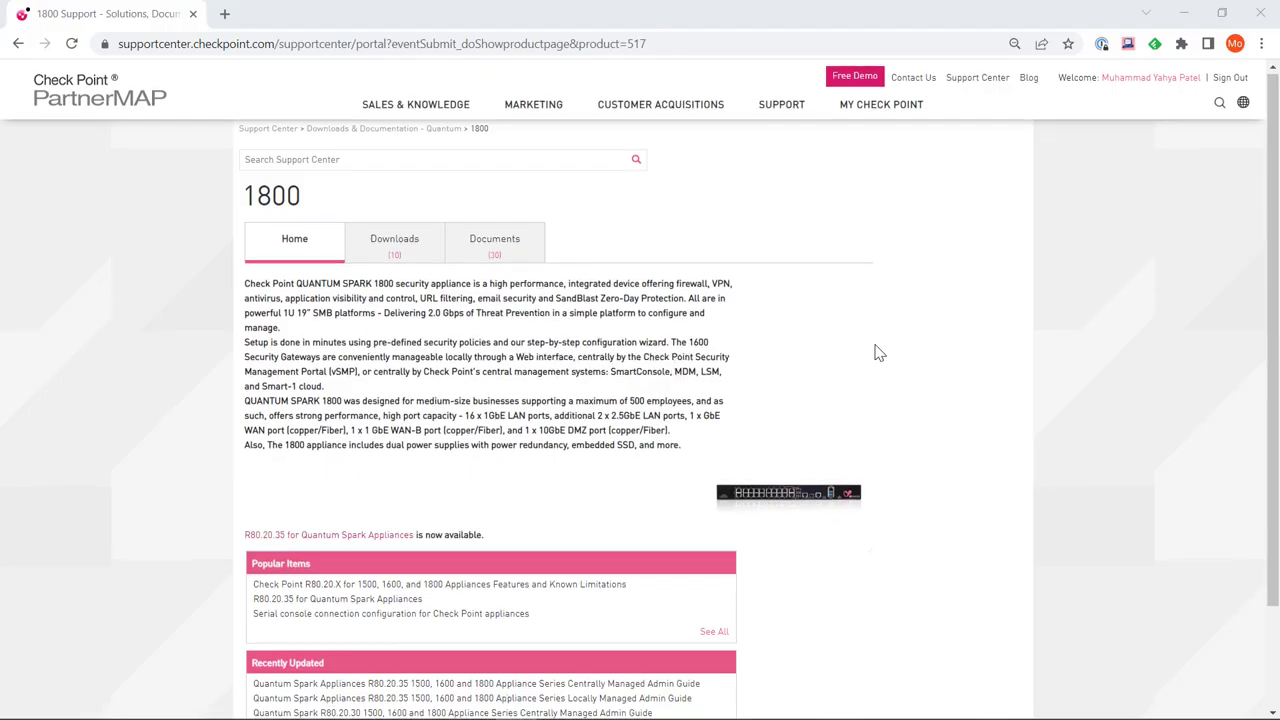
Open the Quantum Spark 1600/1800 Appliance Getting Started Guide from the 1800 Downloads > Documents list
scroll(878, 352, down, 2)
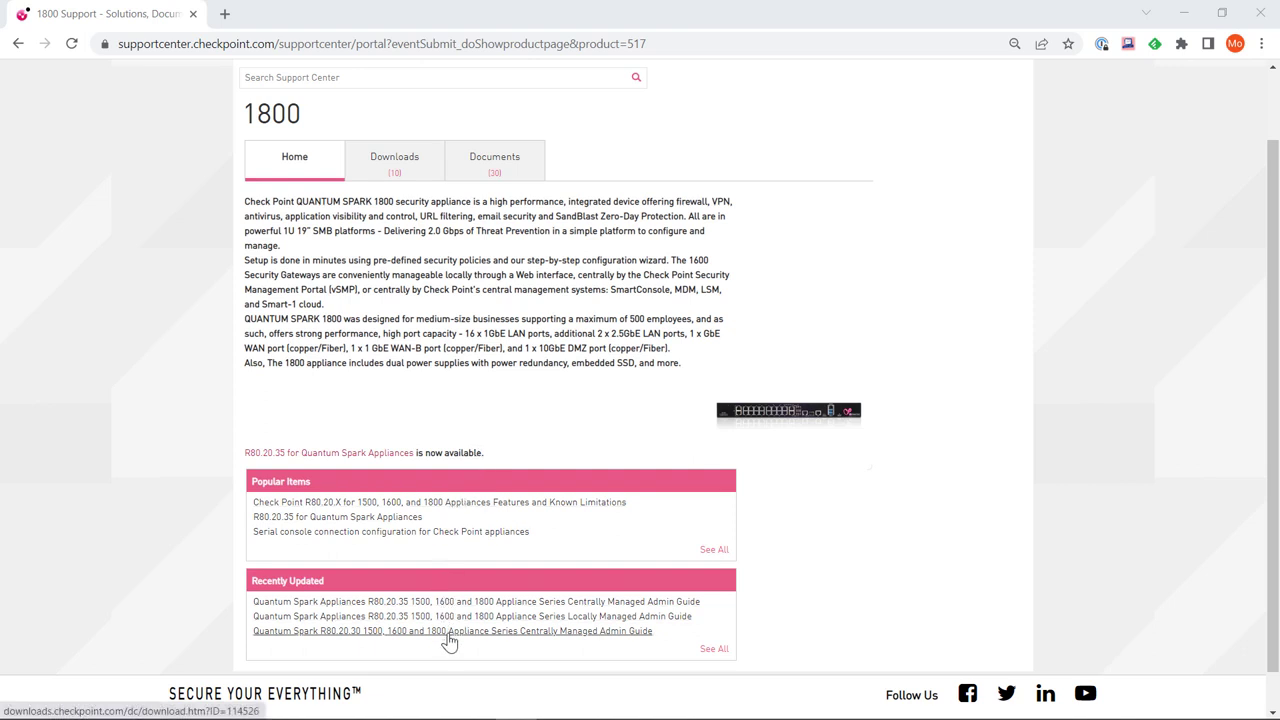
click(395, 160)
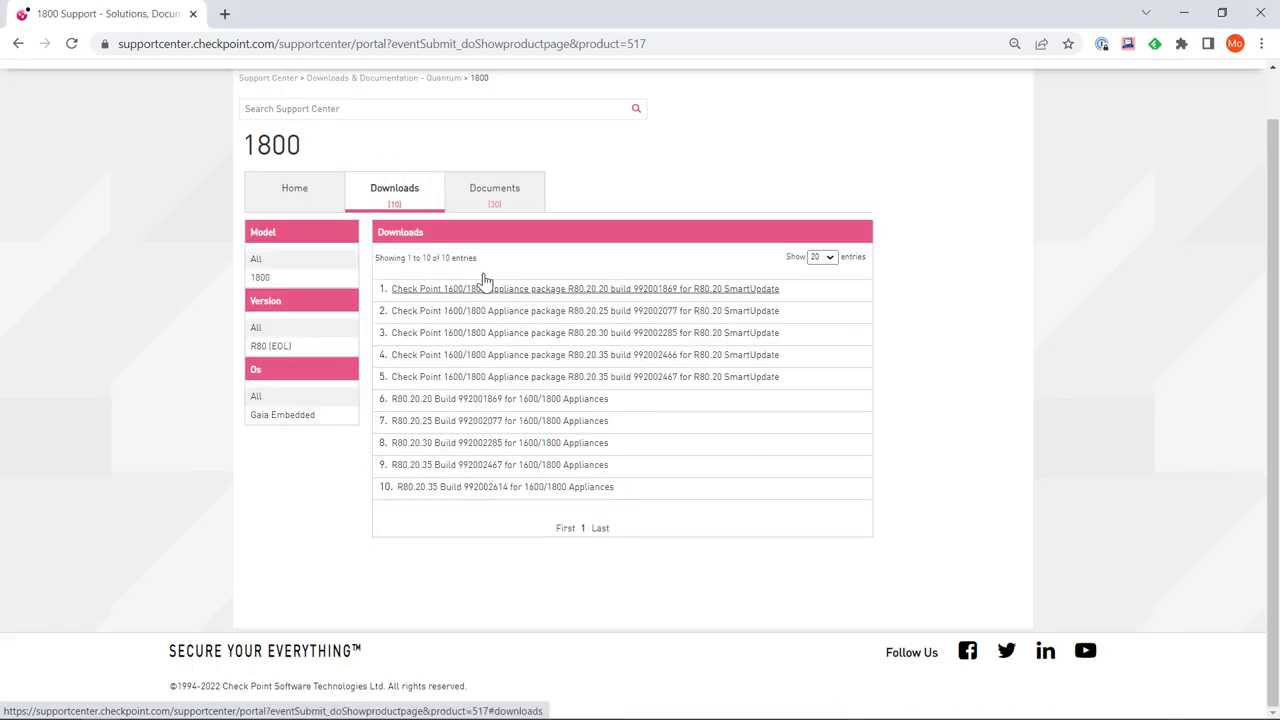
click(492, 190)
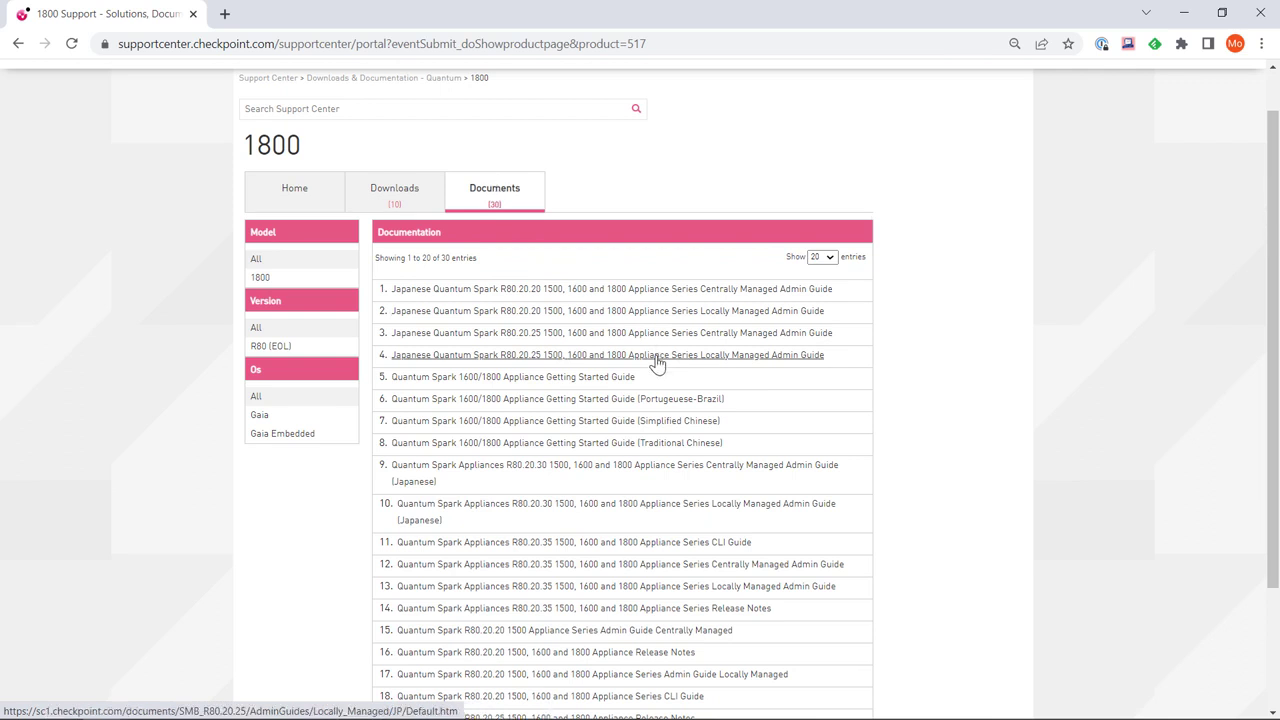
click(604, 380)
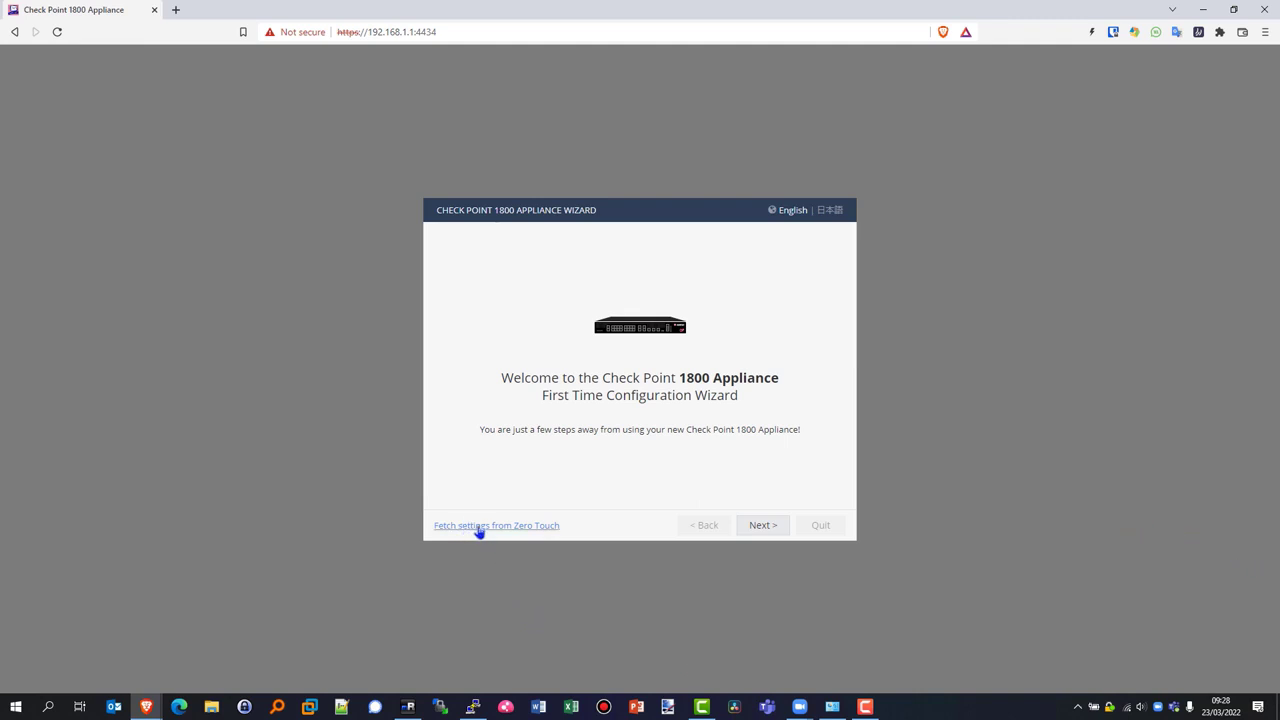
Start the wizard, enter and confirm the administrator password, and advance to Date and Time
click(772, 537)
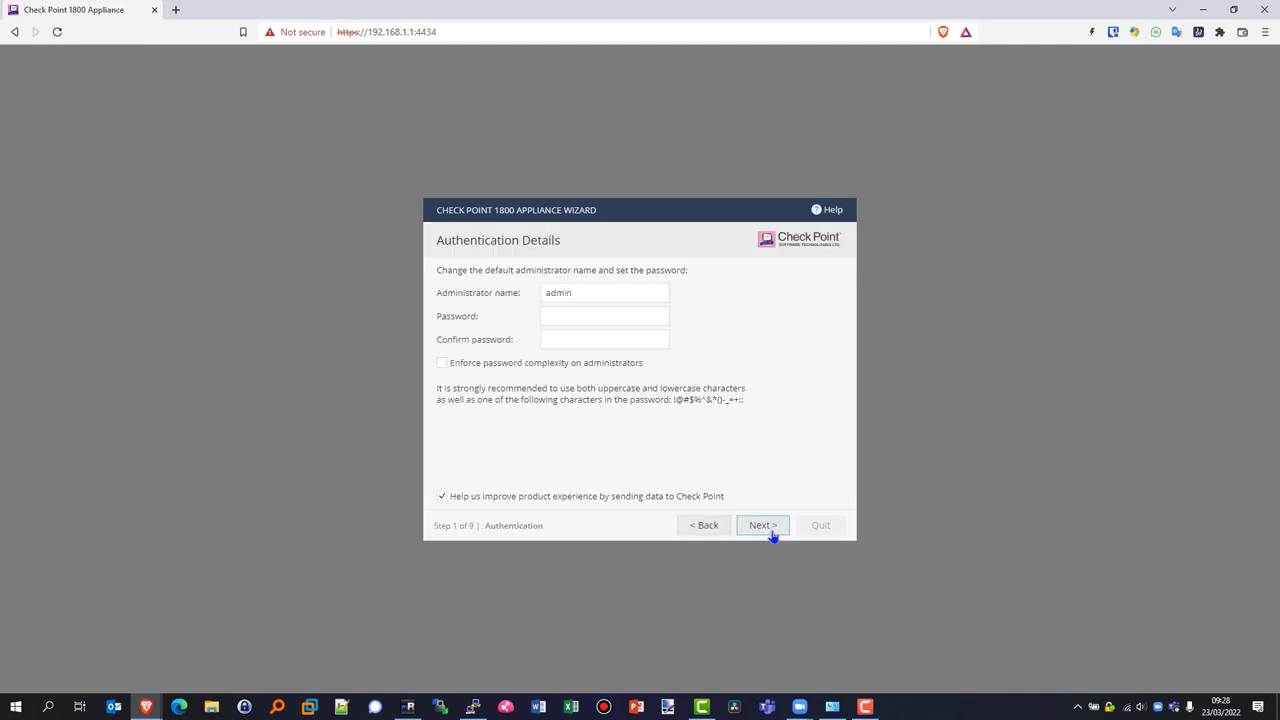
click(640, 320)
key(Tab)
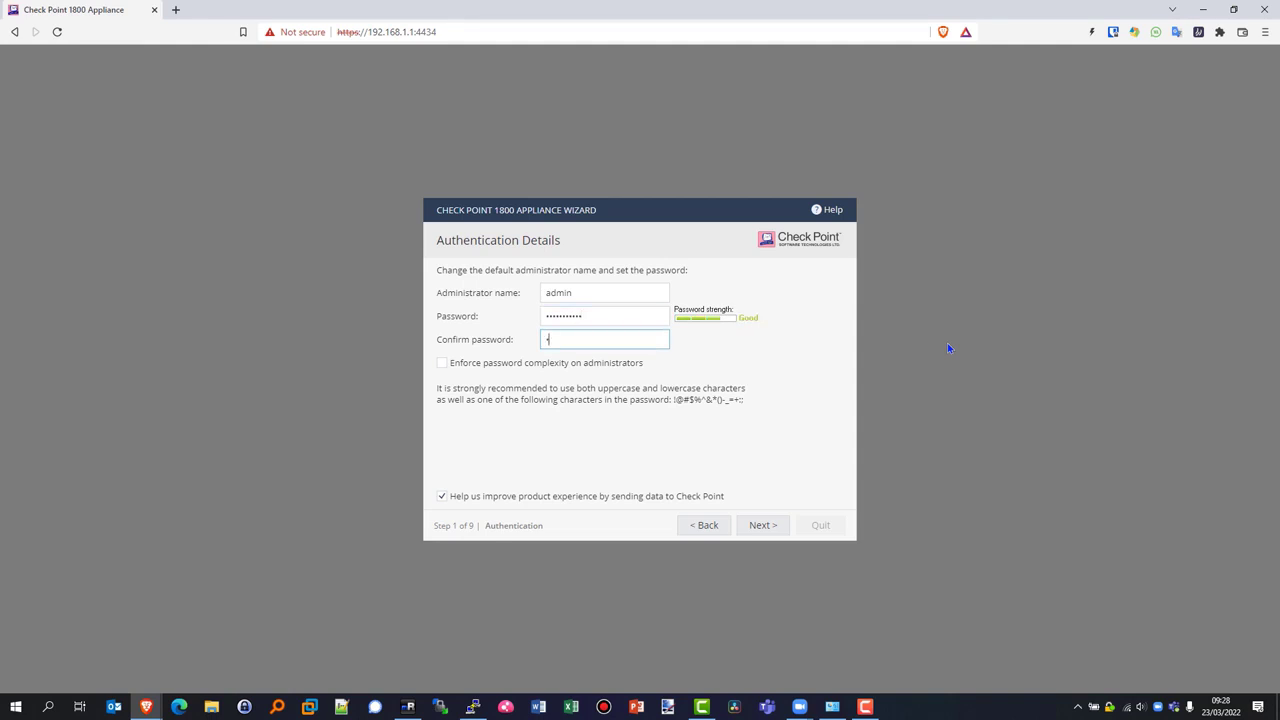
click(768, 531)
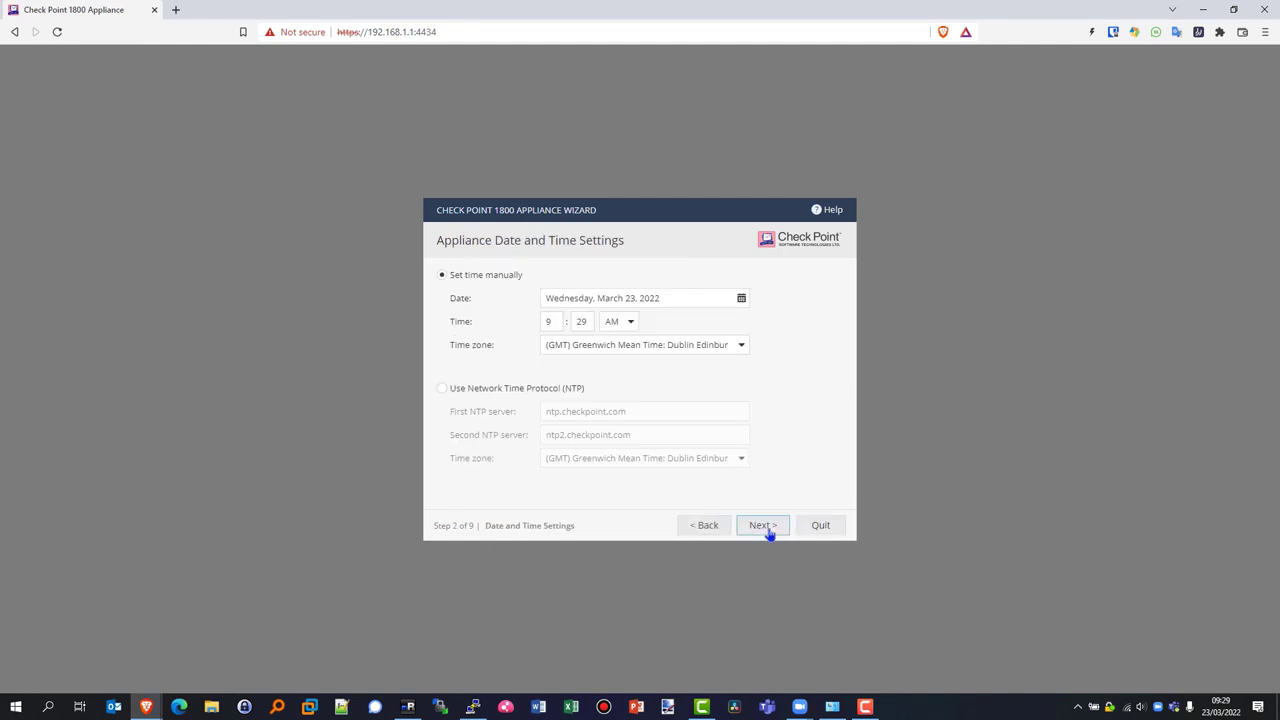
Keep the default date and time and name the appliance HeadOfficeFirewall
click(768, 531)
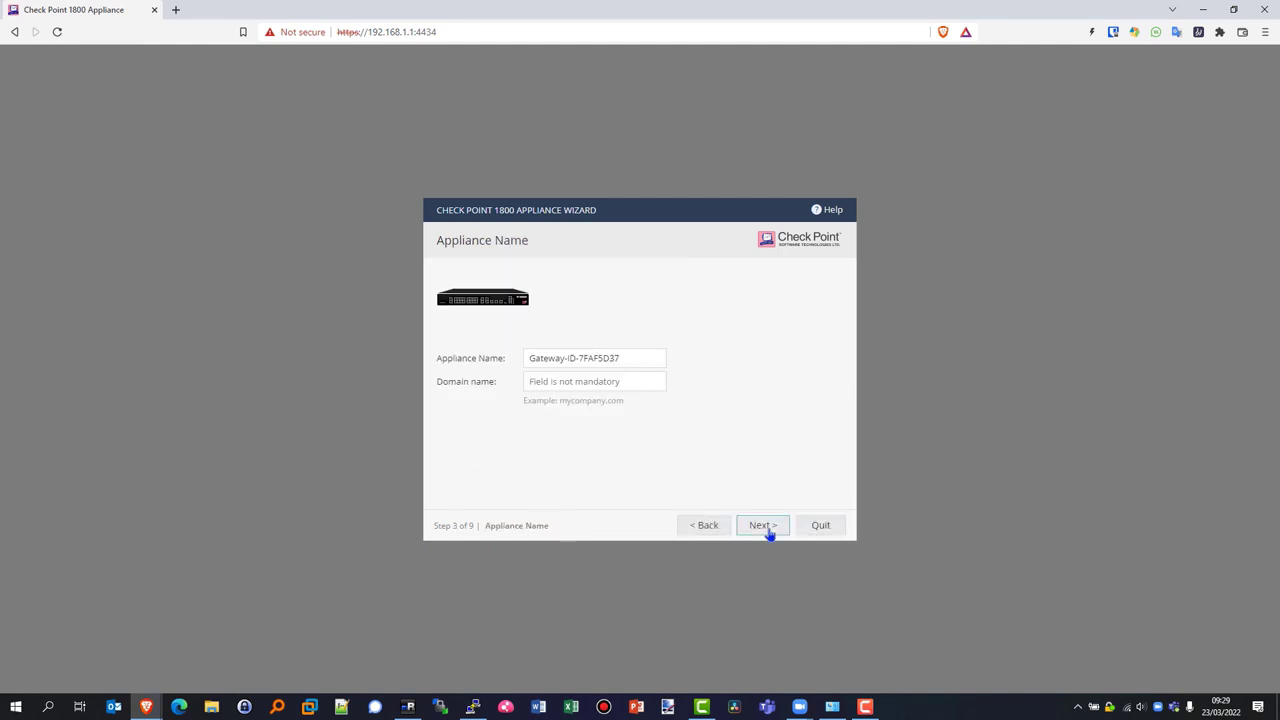
triple_click(584, 357)
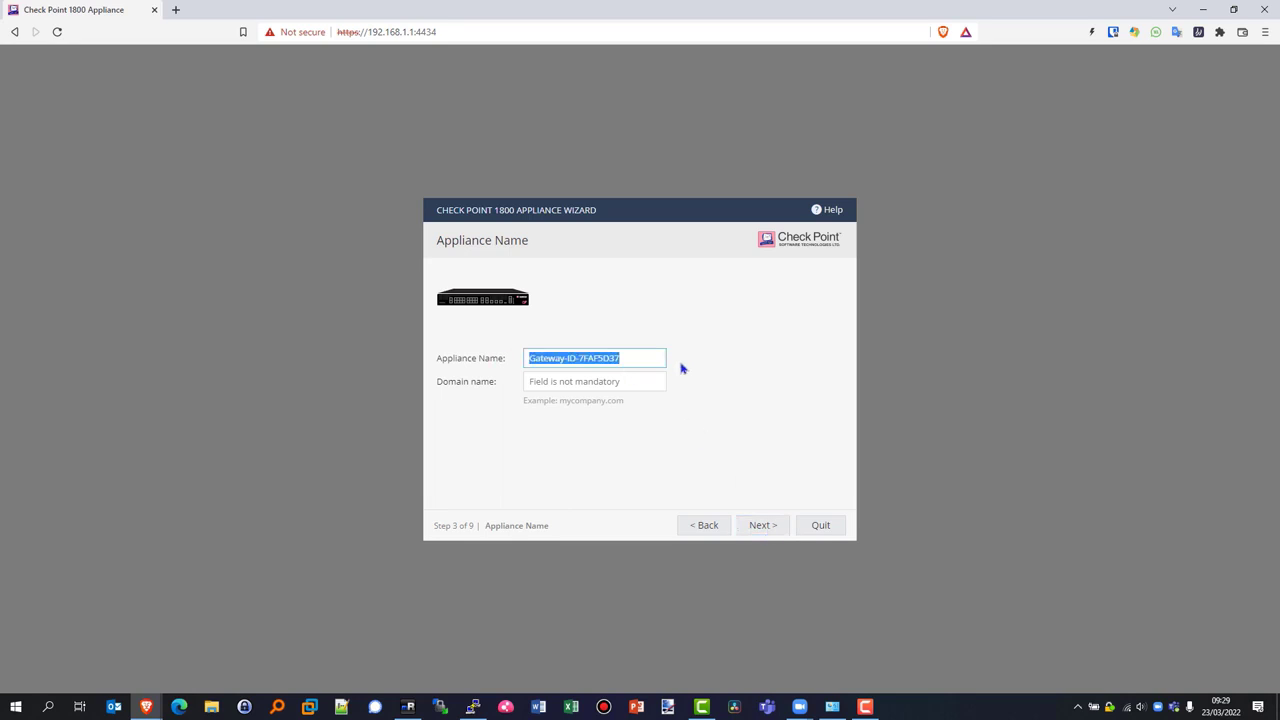
text(Lo)
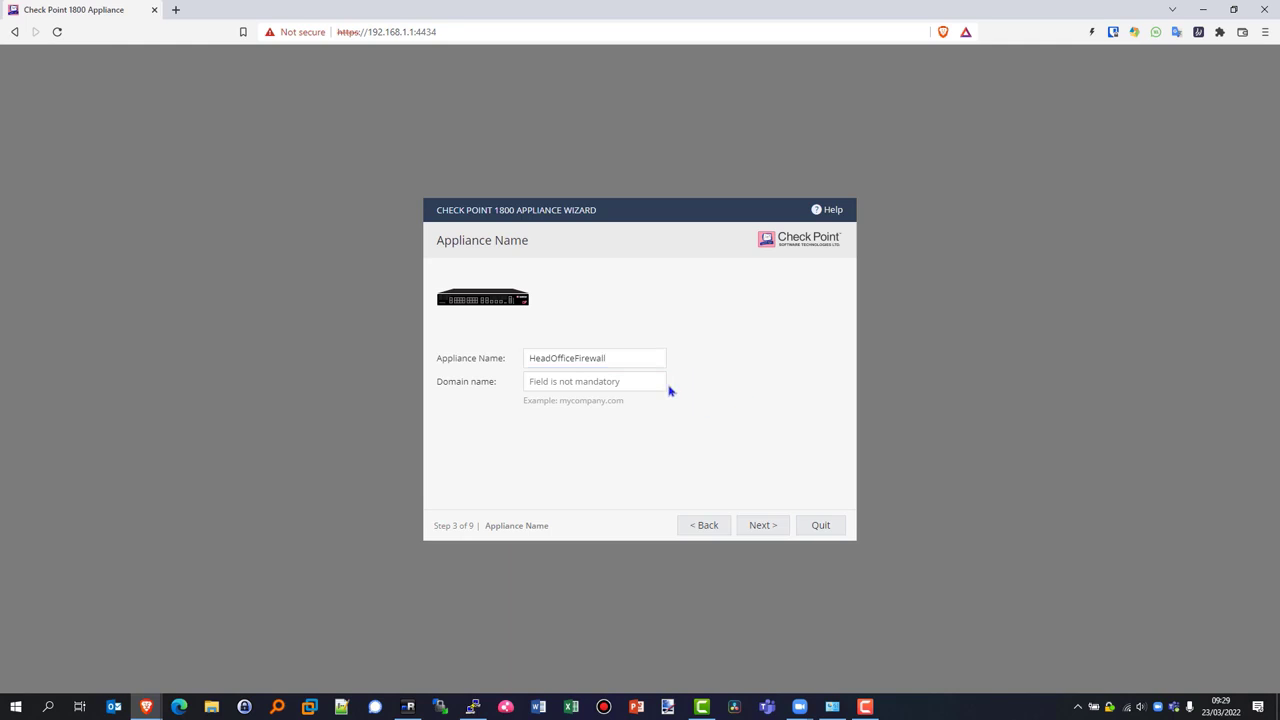
click(655, 382)
click(765, 528)
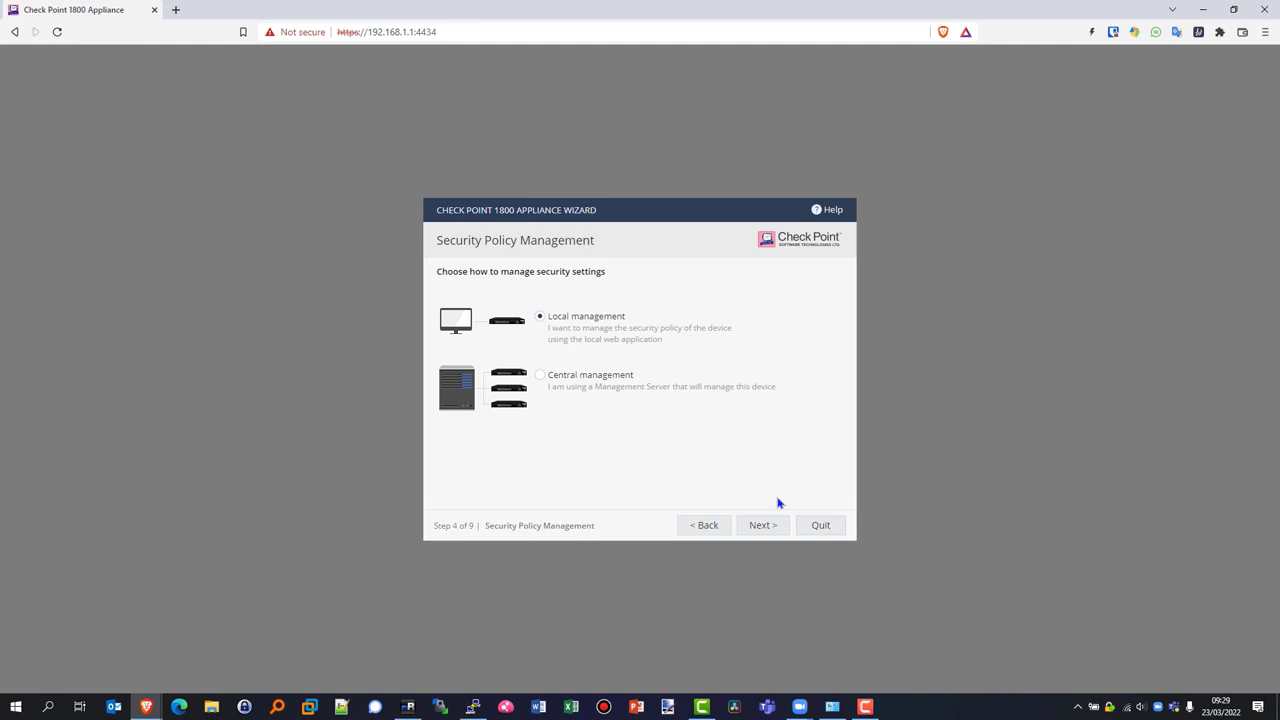
Keep Local management and connect to the internet with DHCP connection type
click(772, 531)
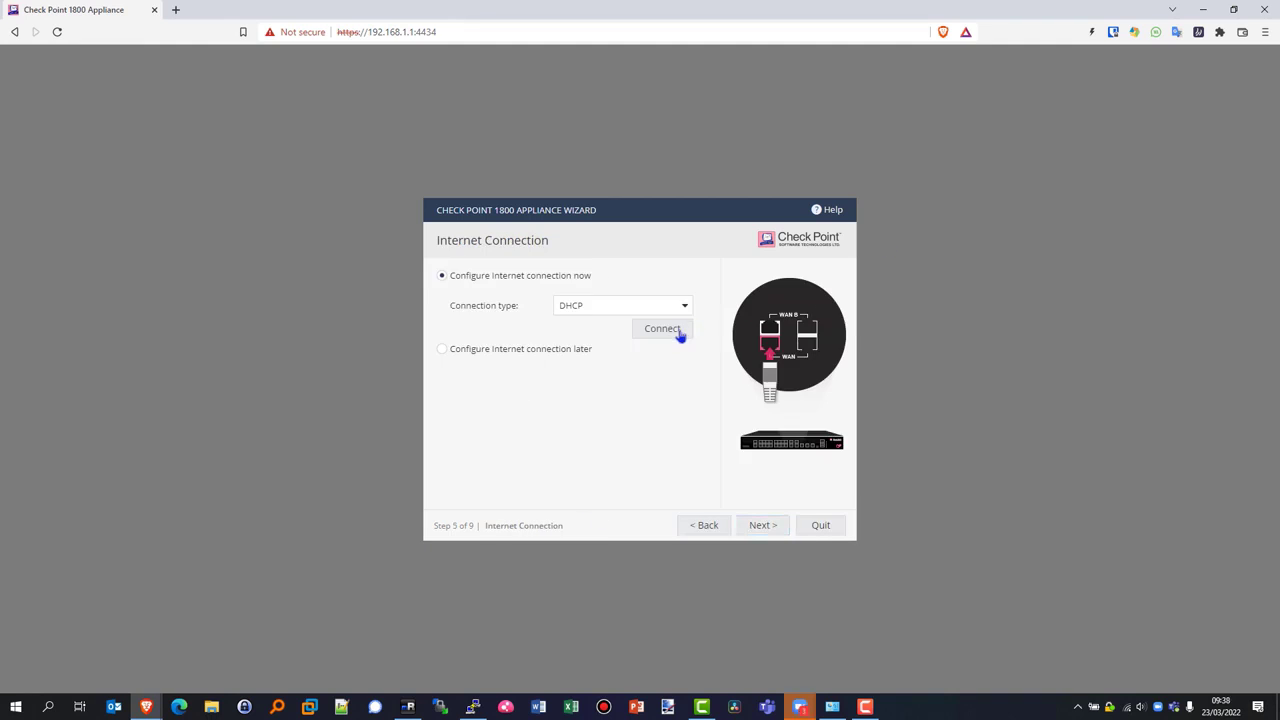
click(679, 335)
Accept default Local Network and Administrator Access settings to reach Appliance Registration
click(764, 533)
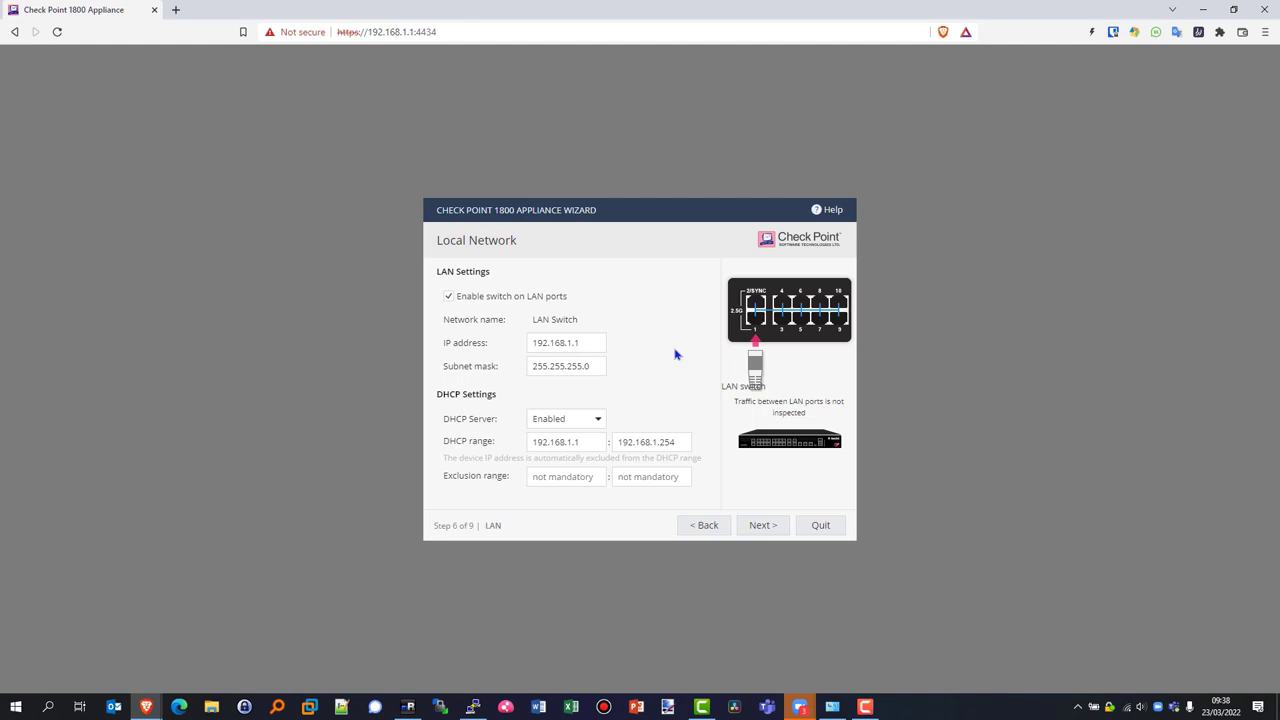
click(776, 534)
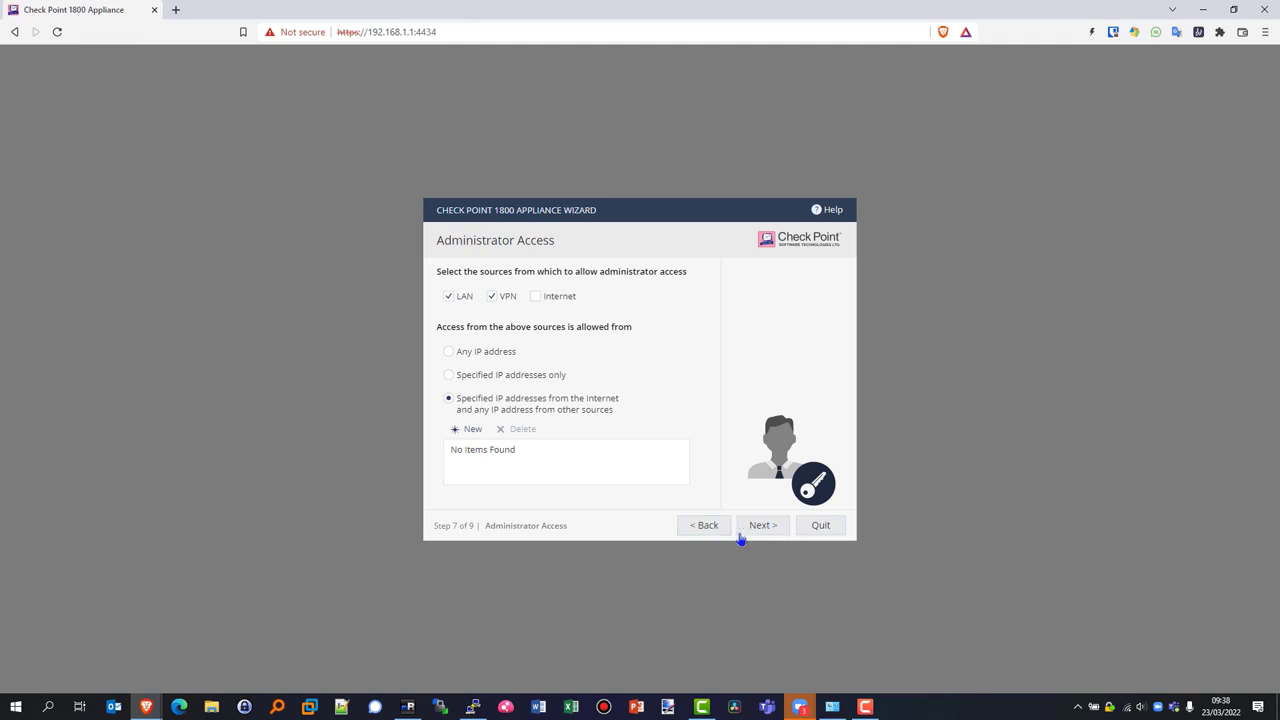
click(767, 537)
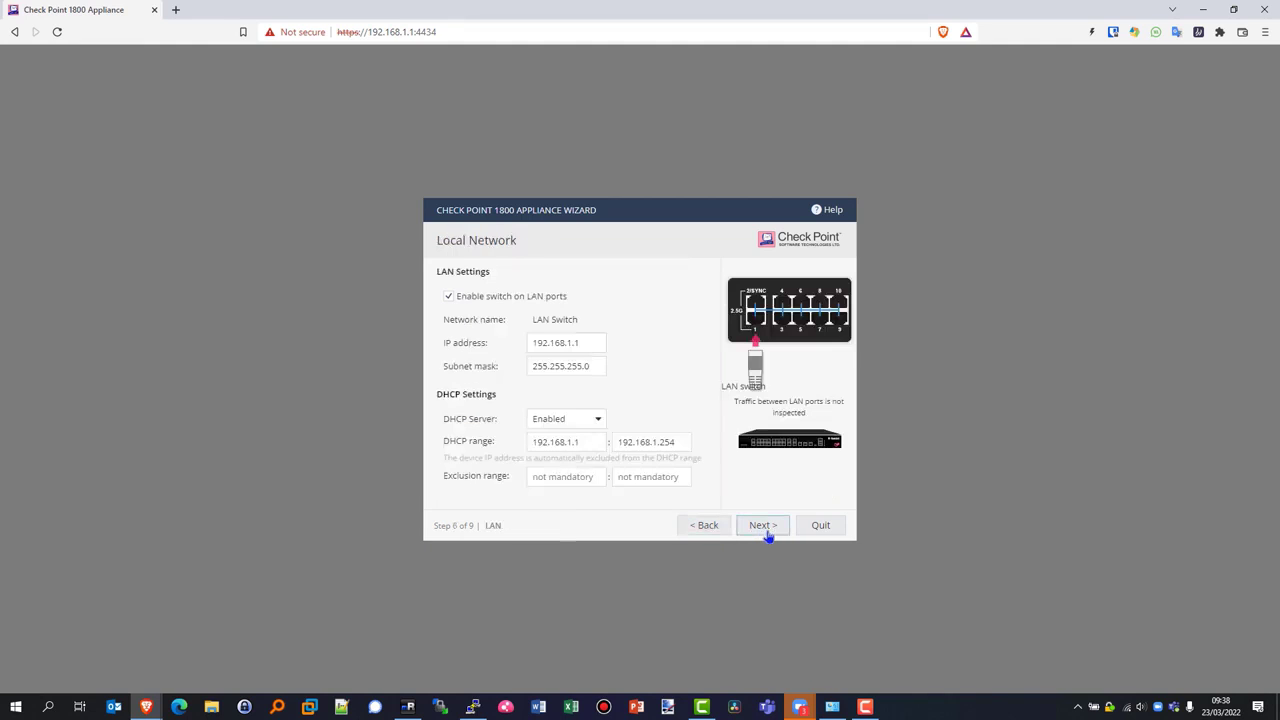
click(767, 537)
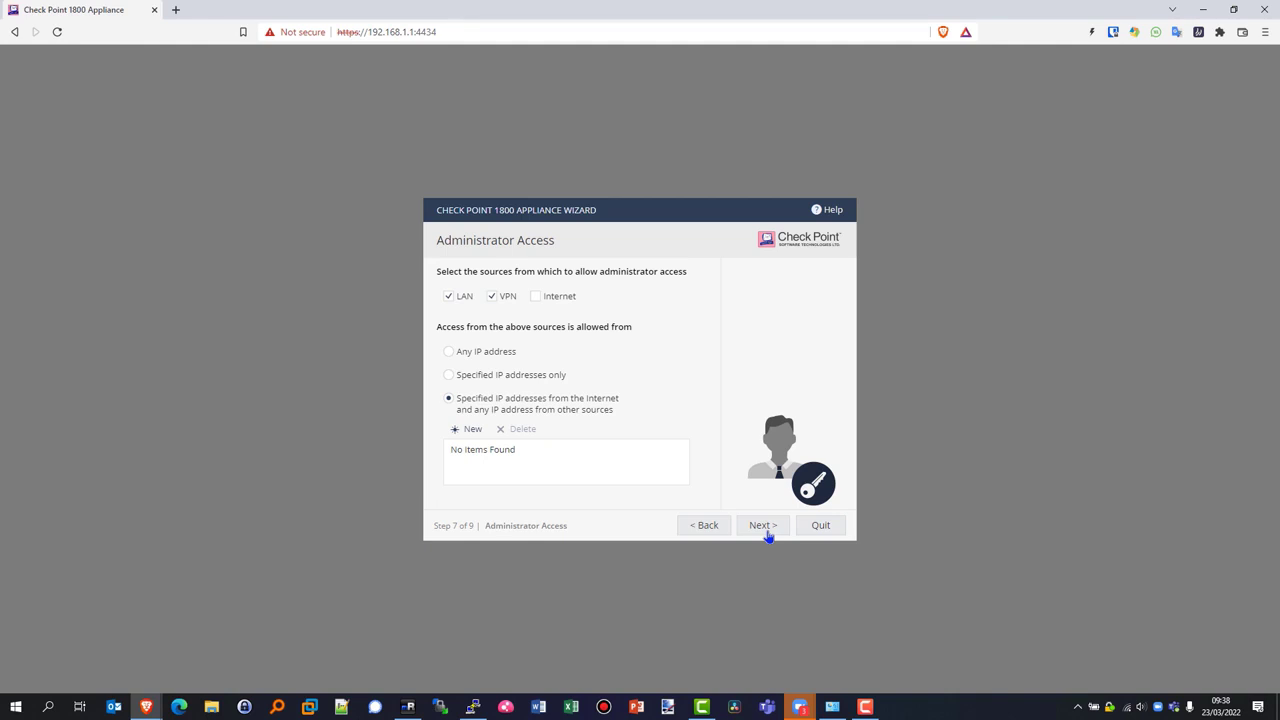
click(767, 537)
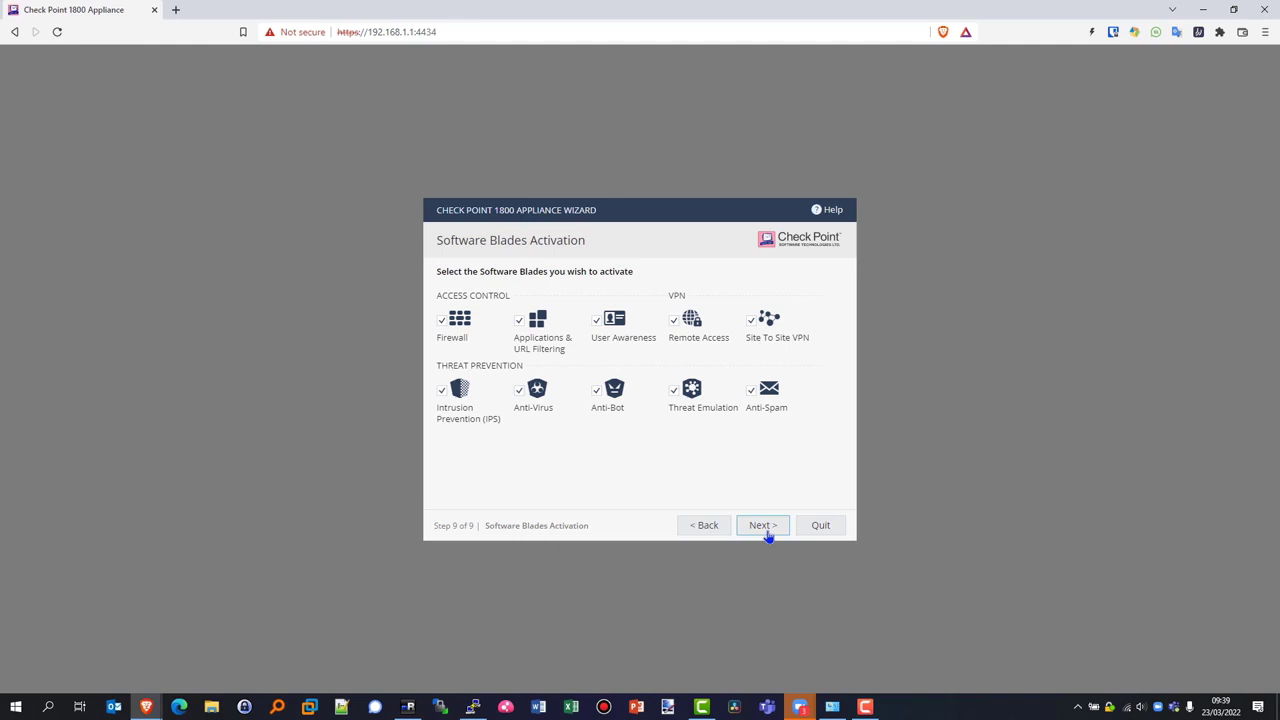
Keep all software blades checked and advance to the wizard summary
click(763, 527)
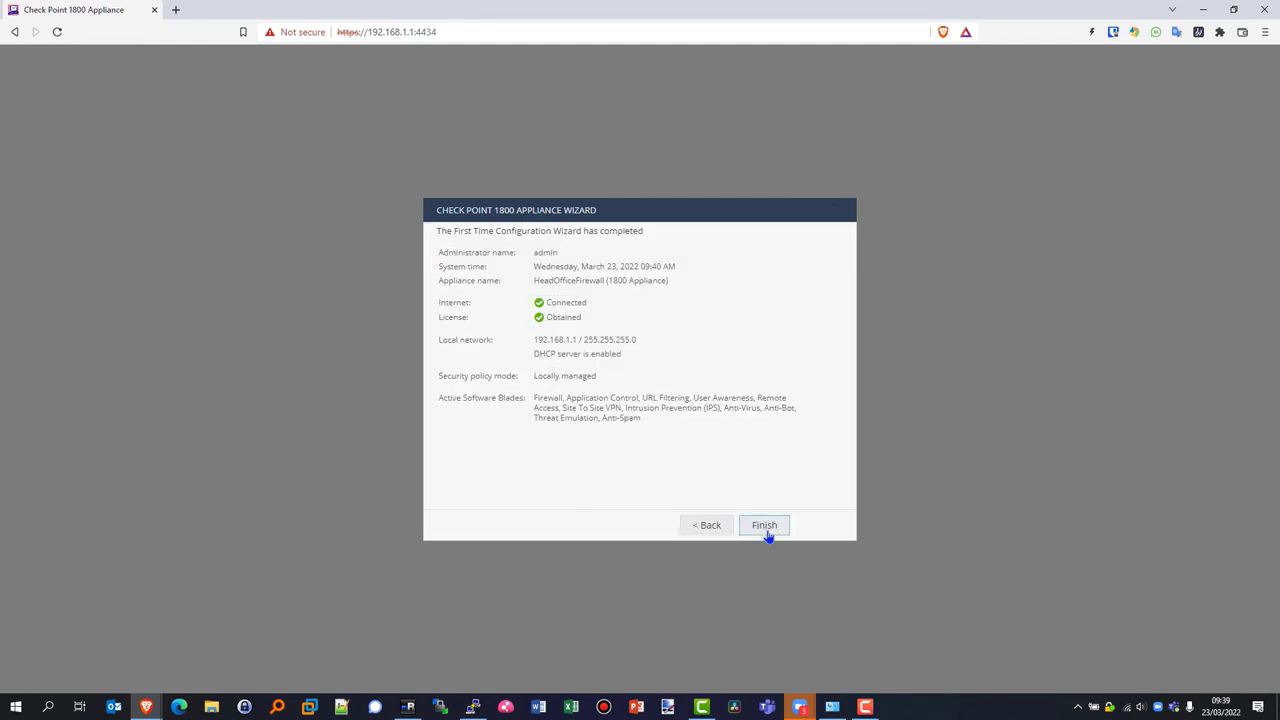
Finish the wizard to load the HeadOfficeFirewall Home > System overview
click(765, 530)
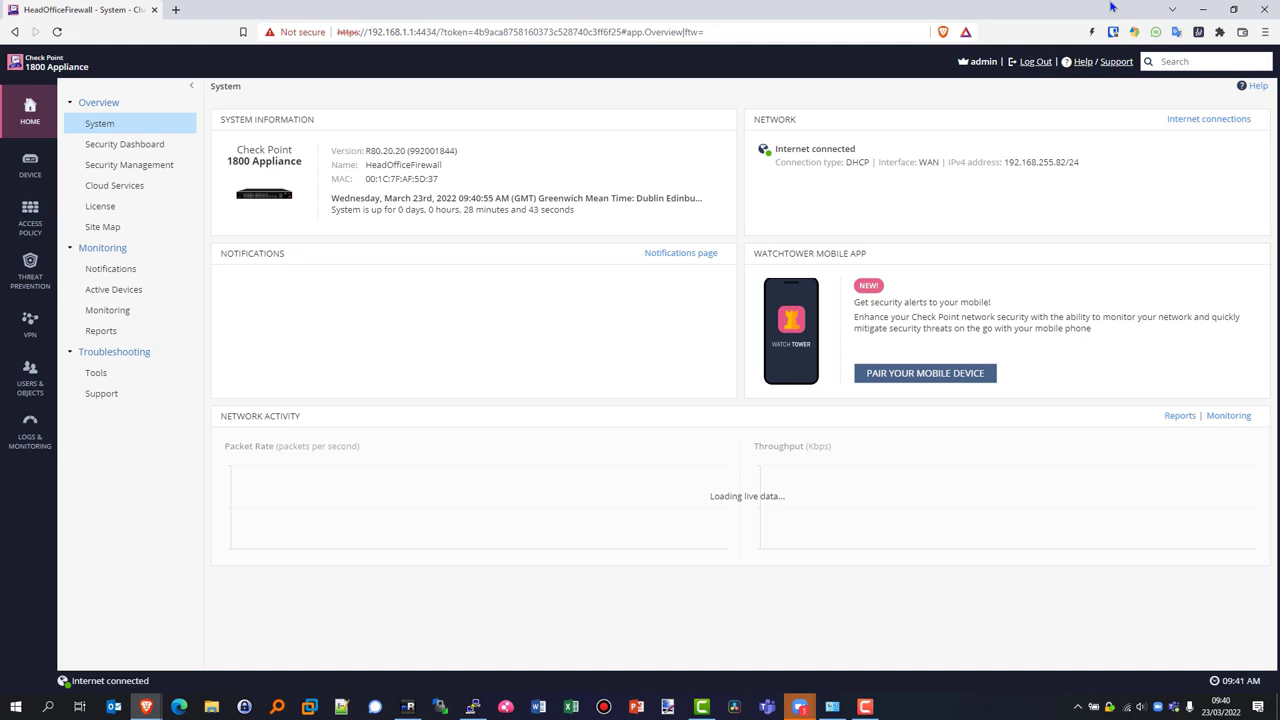
Under DEVICE, view Network > Local Network, then the Network > Routing IPv4 table
click(33, 172)
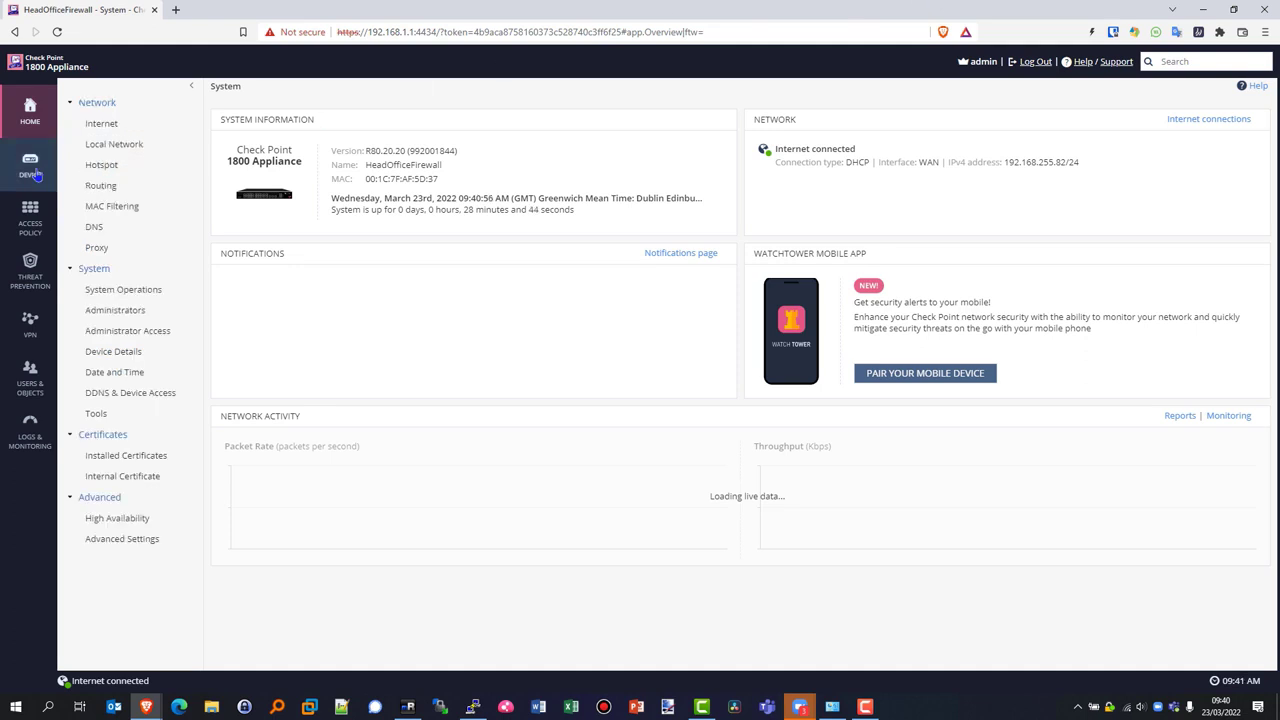
click(114, 145)
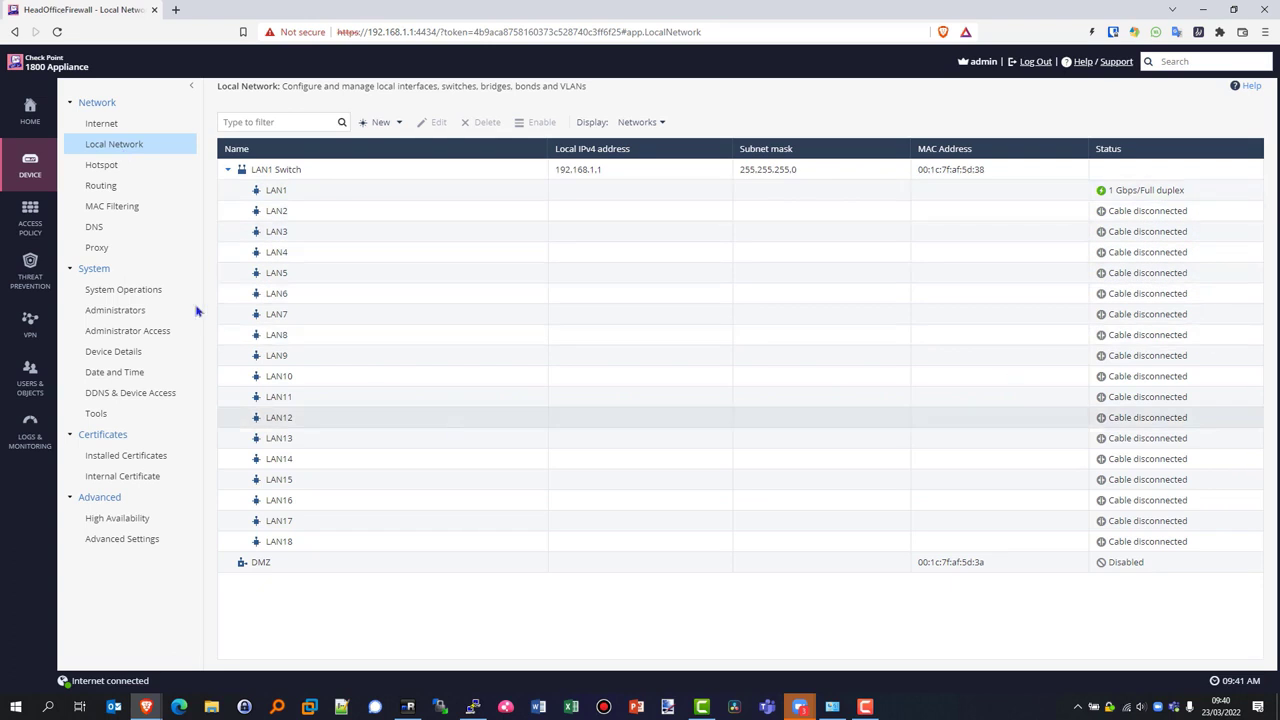
click(123, 193)
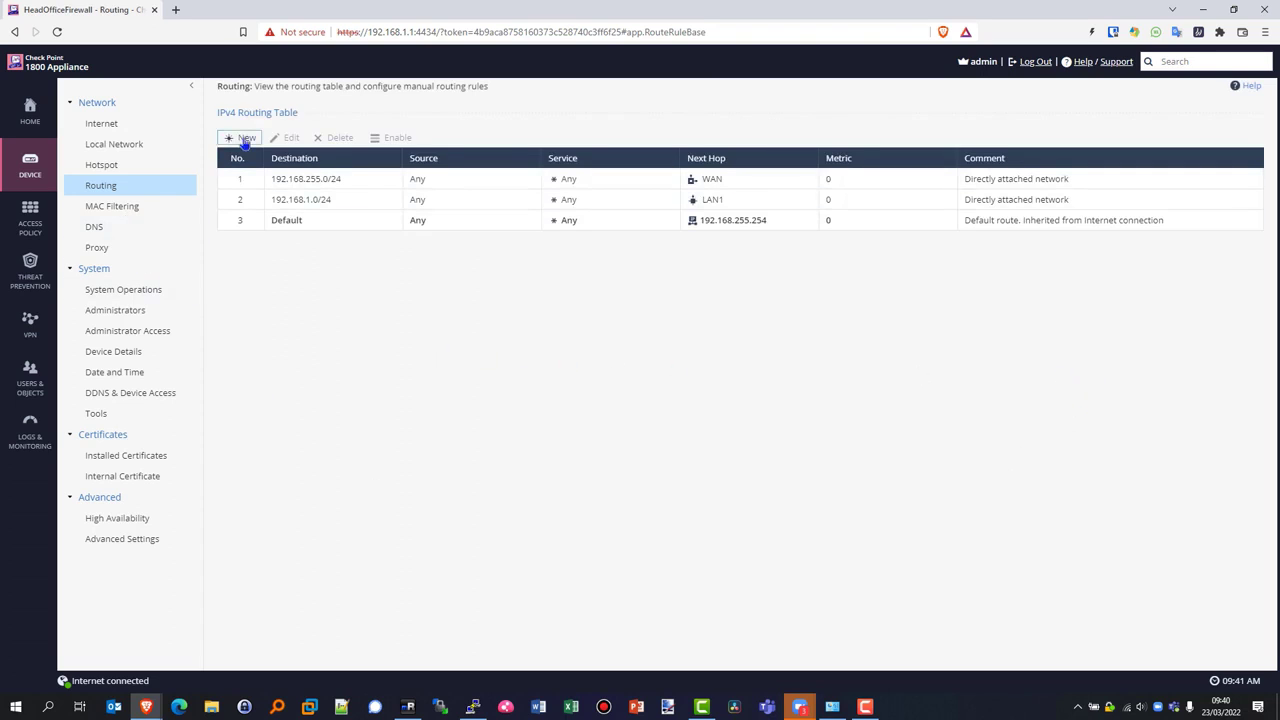
Under ACCESS POLICY, view Firewall Blade Control, then the Firewall Policy rules
click(50, 221)
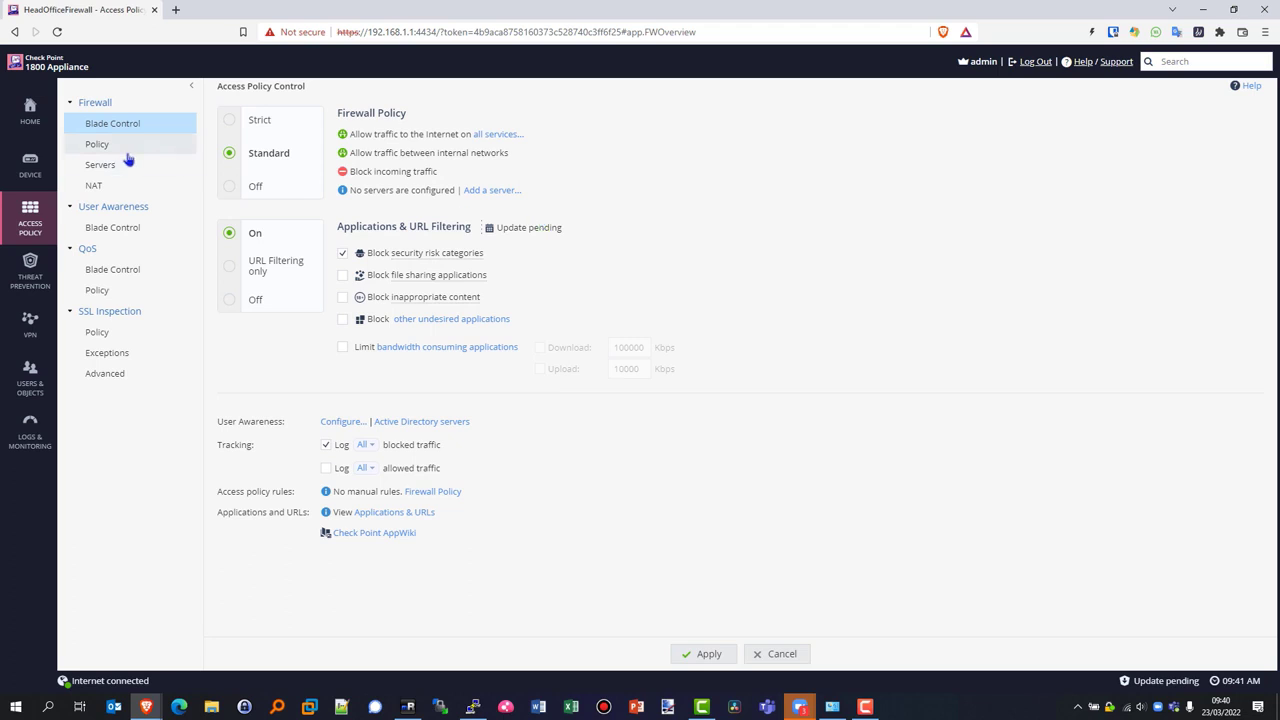
click(97, 144)
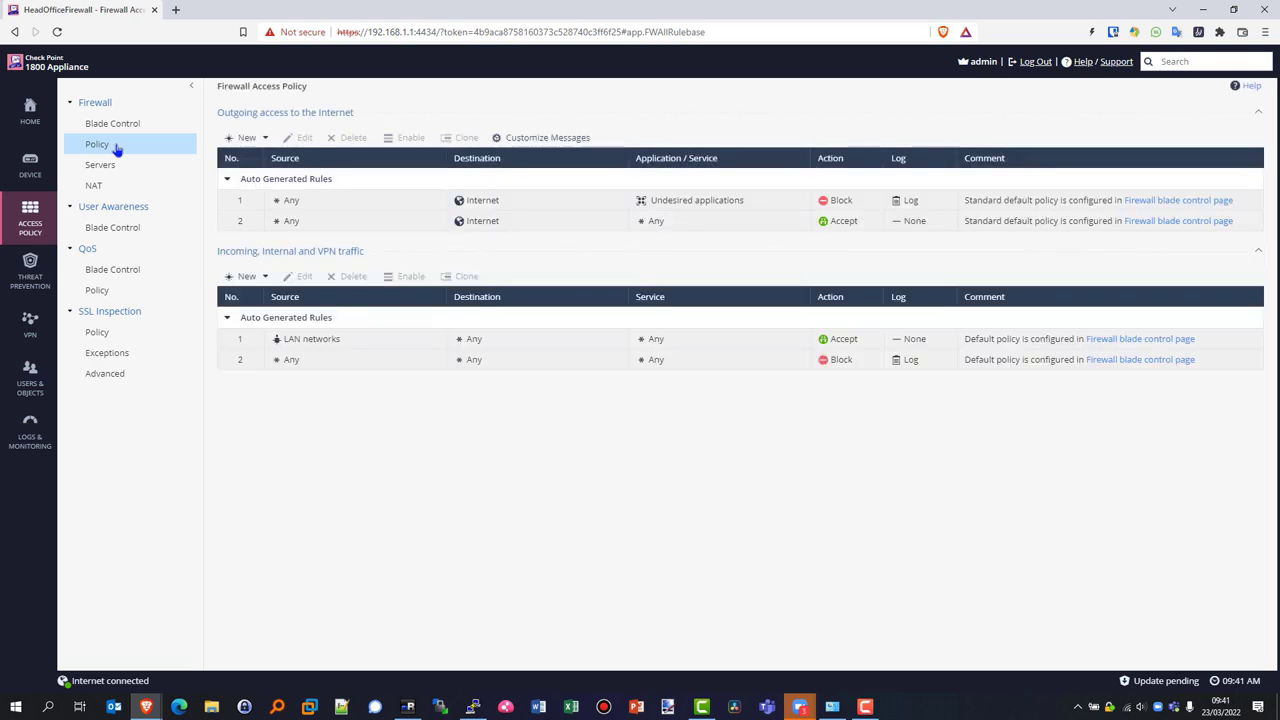
Return to the WebUI HOME overview
click(27, 112)
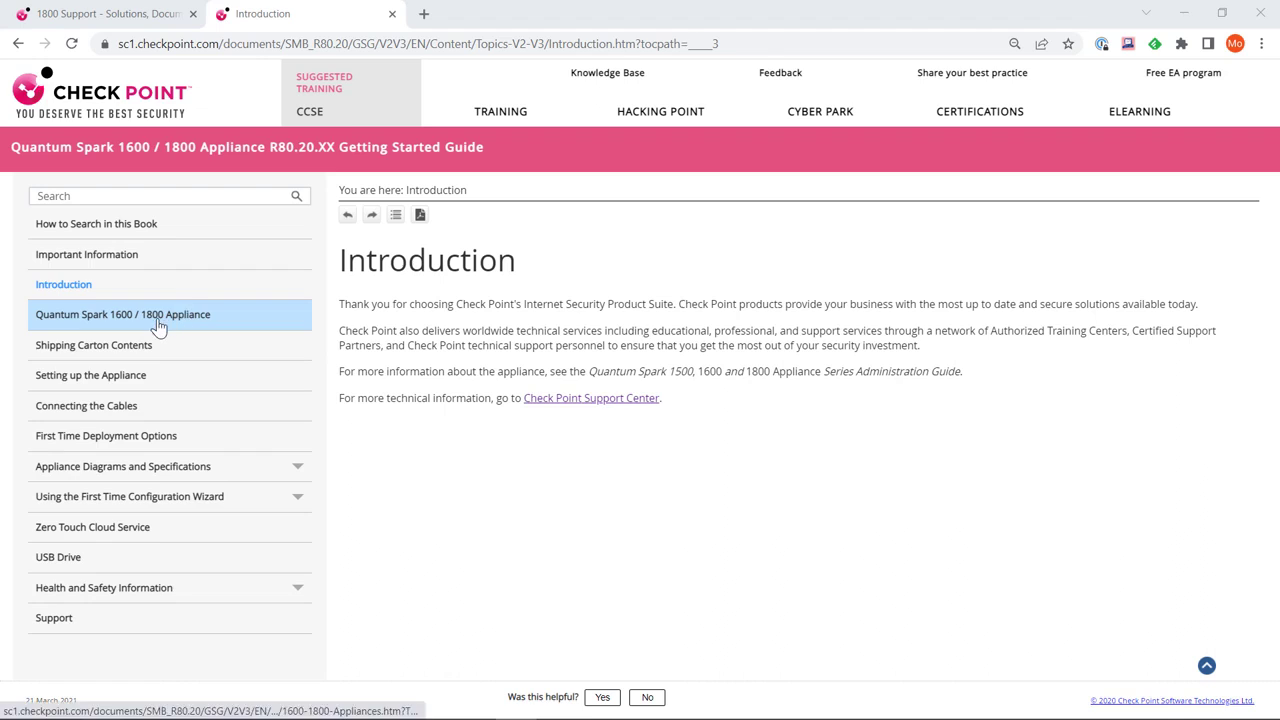
Browse the guide's Quantum Spark 1600 / 1800 Appliance, Setting up the Appliance and Shipping Carton Contents pages
click(158, 316)
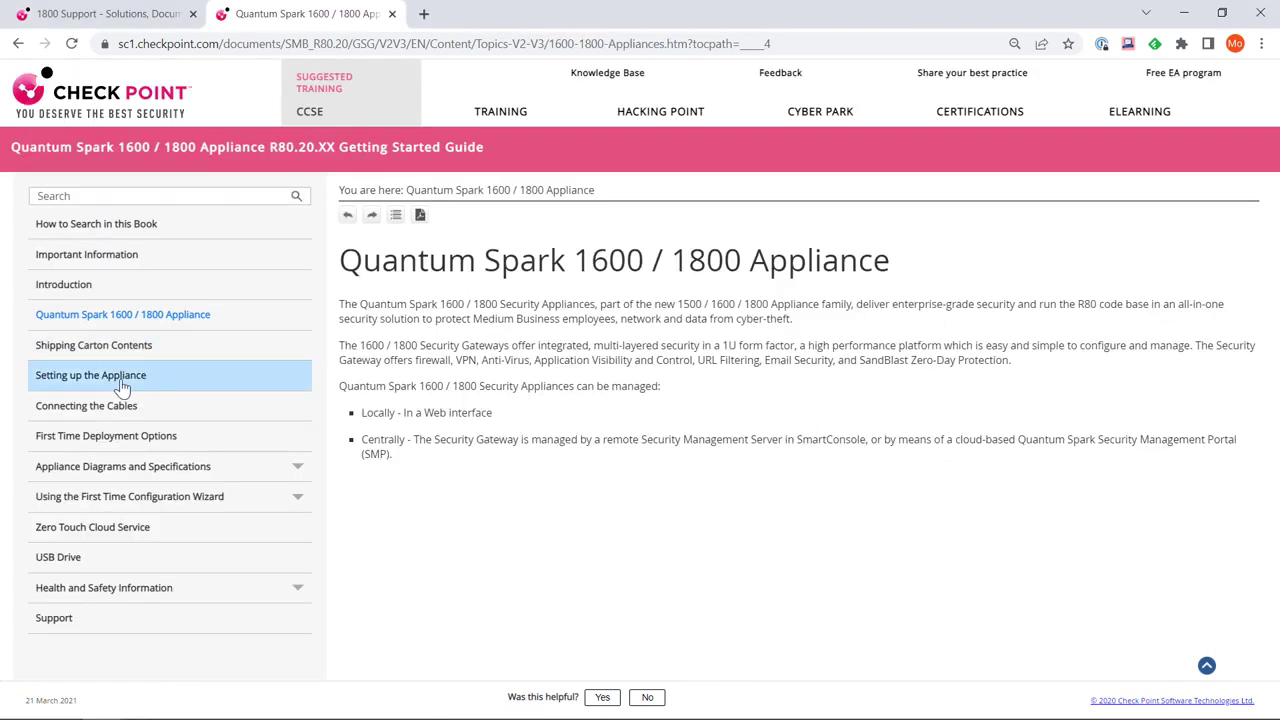
click(120, 386)
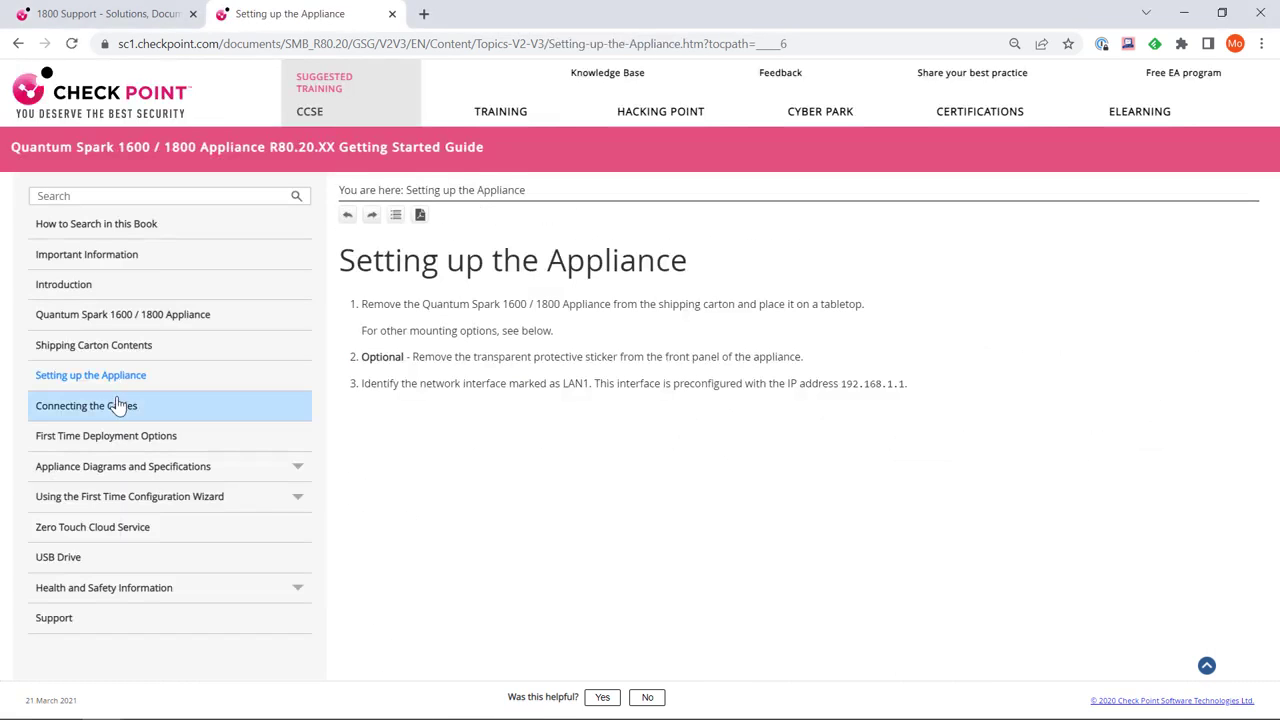
click(106, 352)
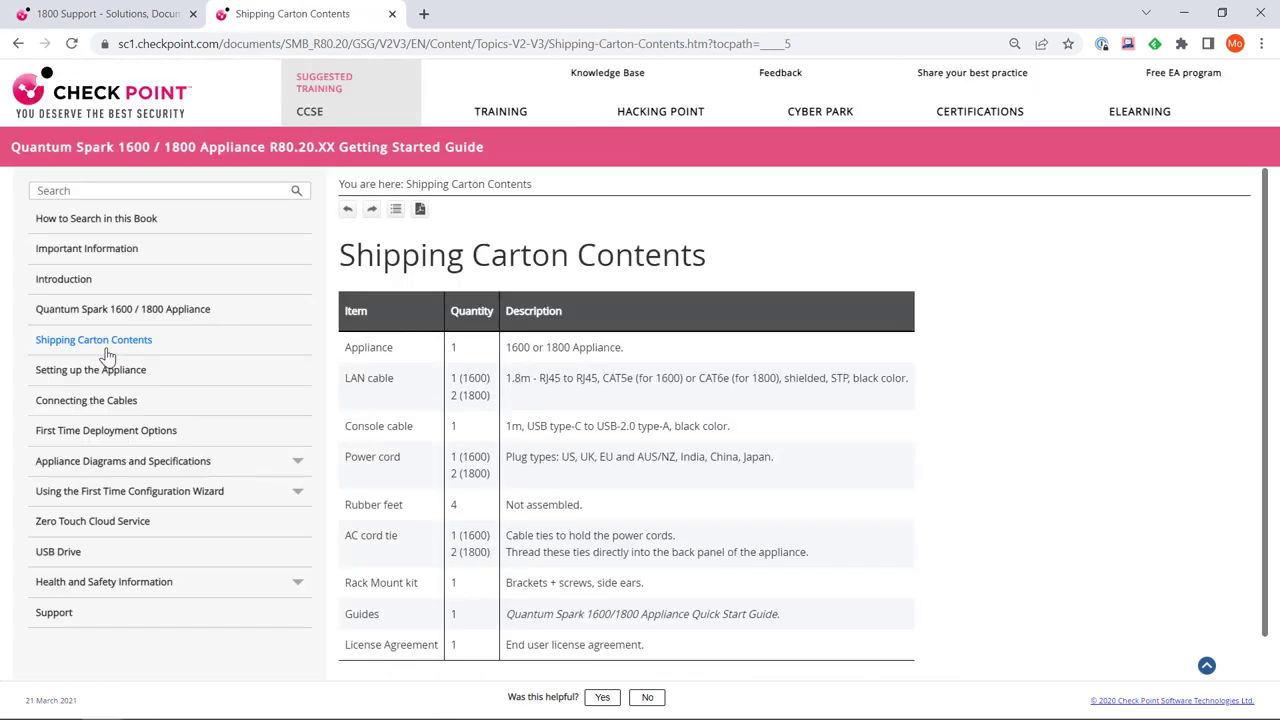
scroll(585, 465, down, 1)
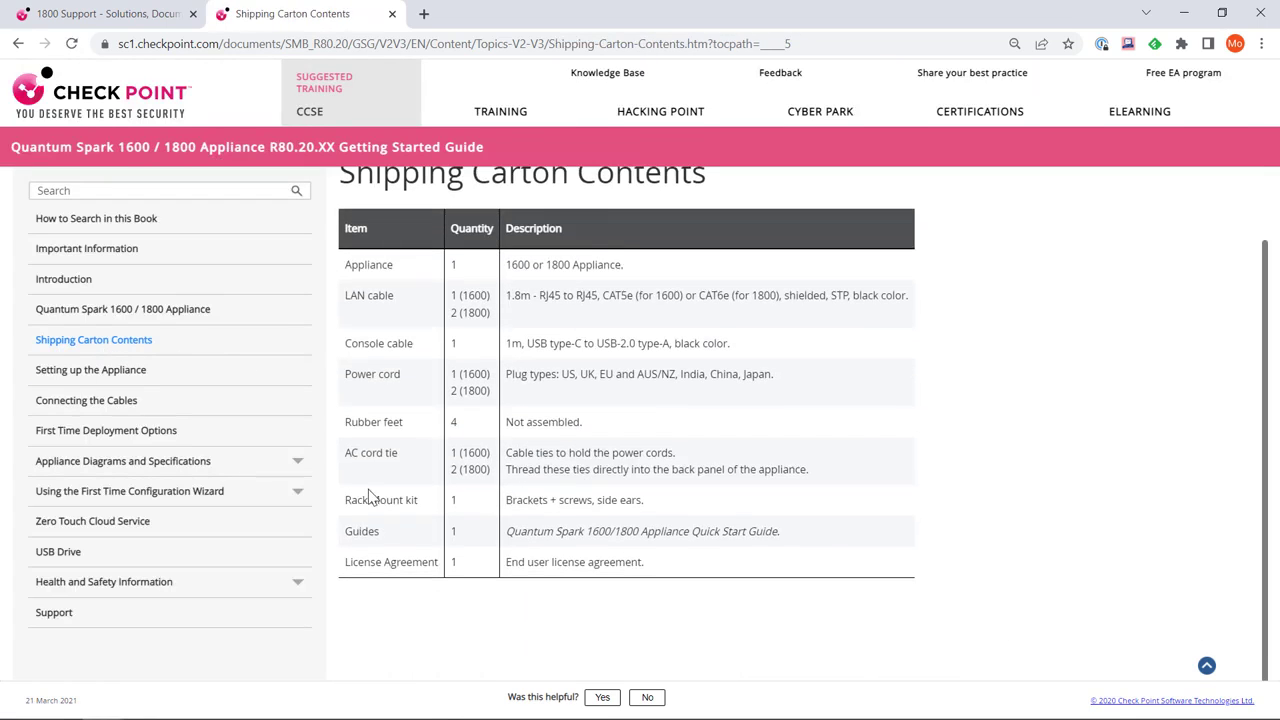
Go to Appliance Diagrams and Specifications > Front Panel and read the 1800 LED, console and port descriptions
click(128, 464)
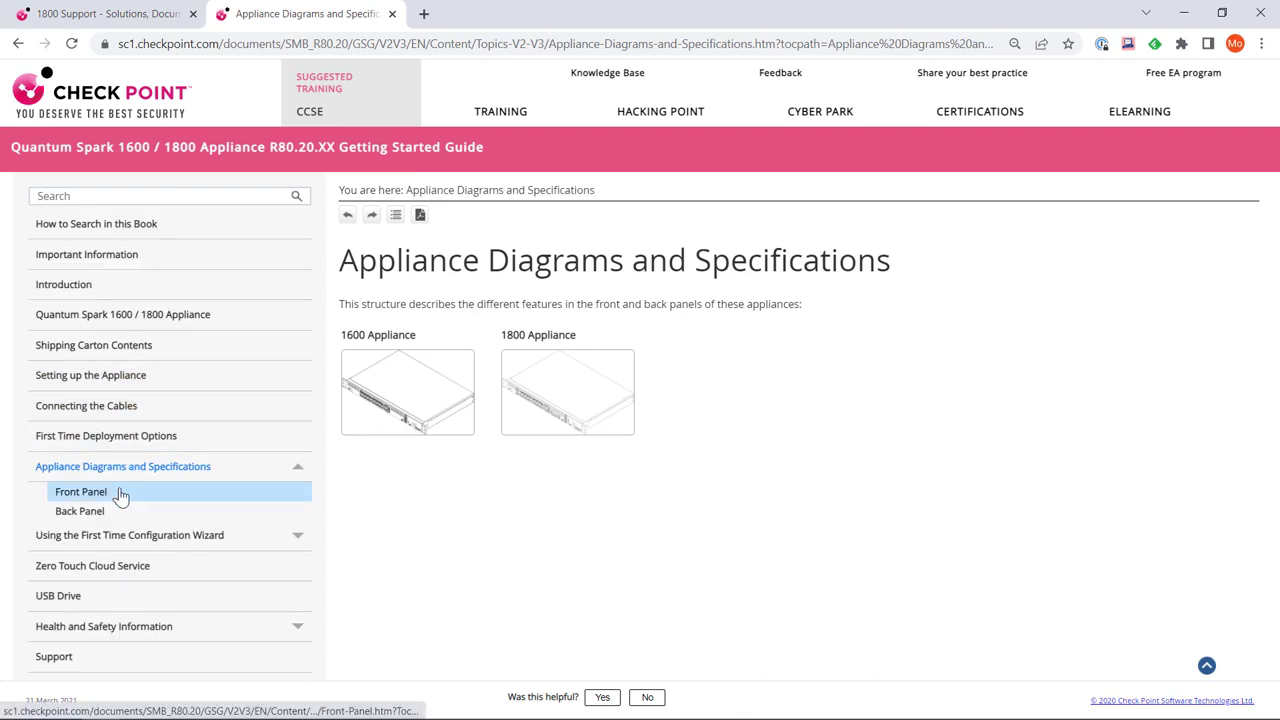
click(119, 494)
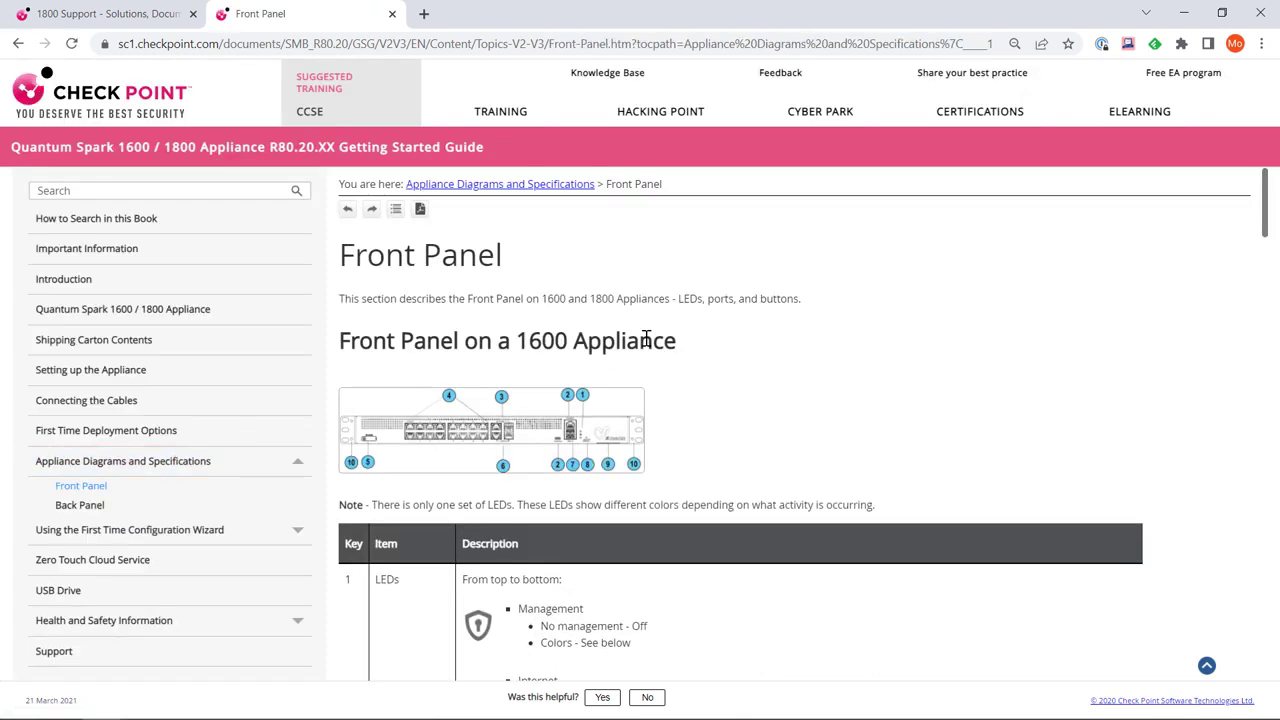
scroll(648, 342, down, 2)
scroll(643, 345, down, 3)
scroll(643, 350, down, 3)
scroll(643, 370, down, 2)
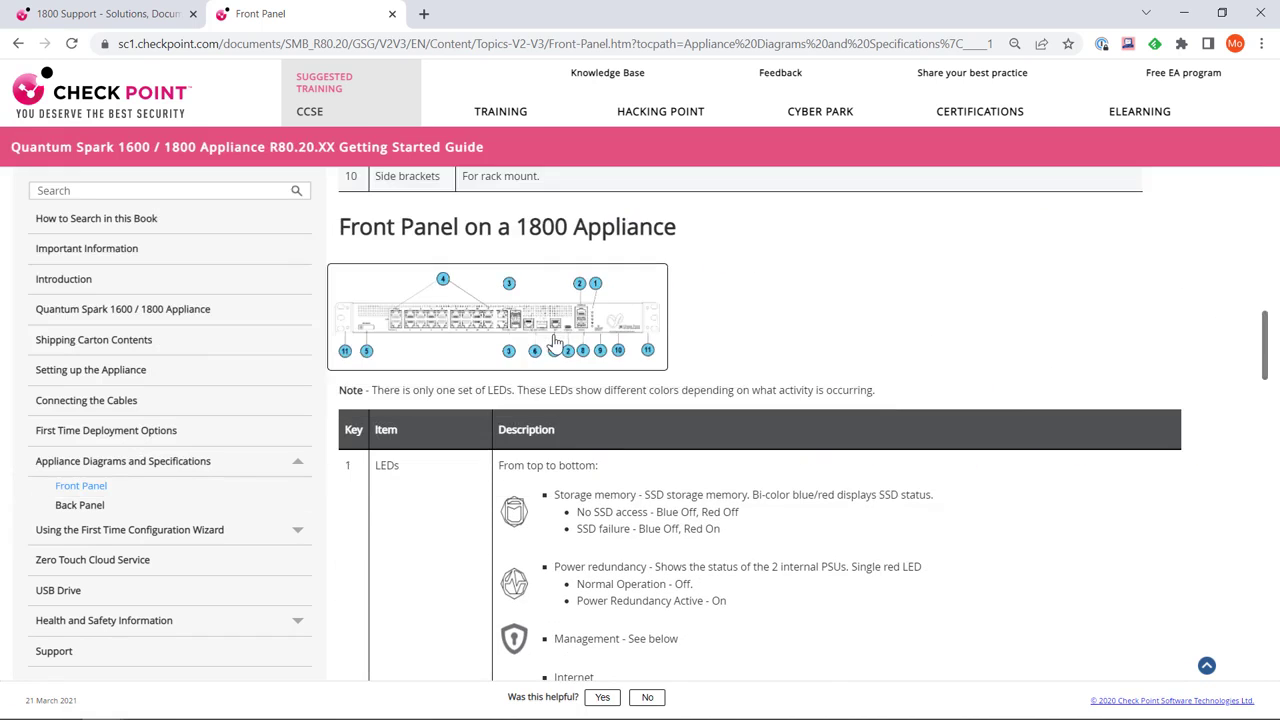
scroll(589, 397, down, 3)
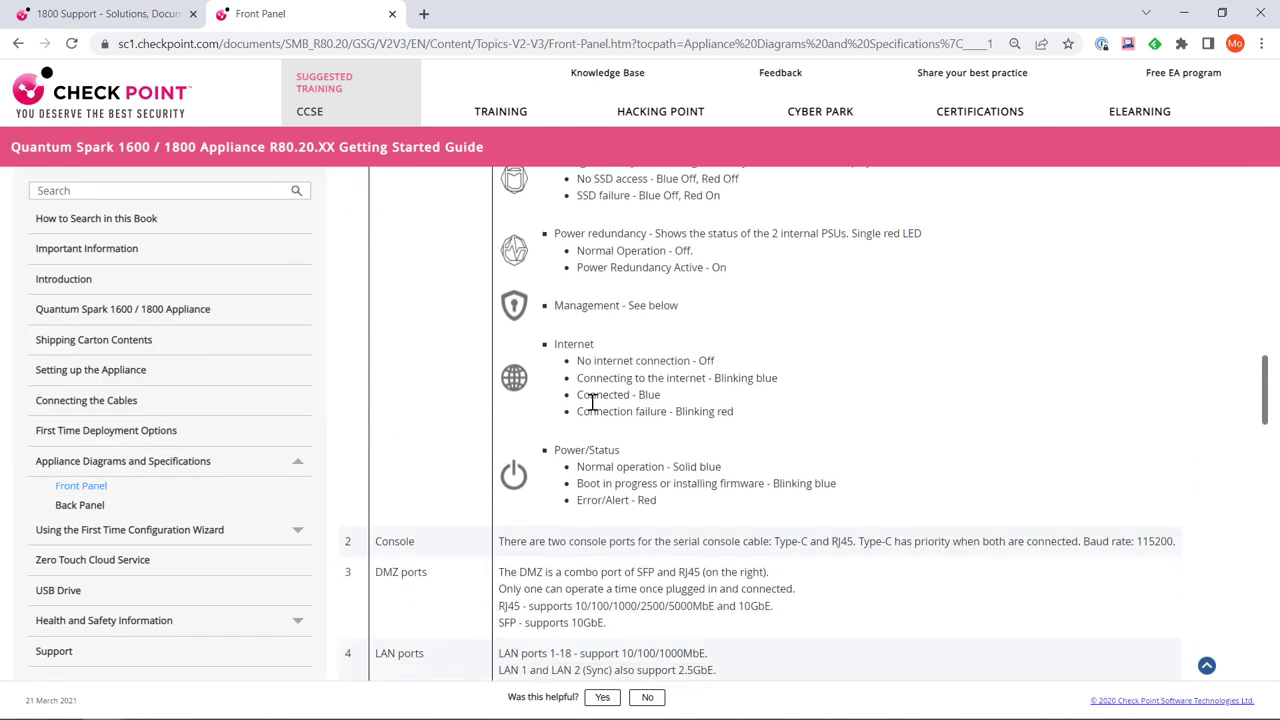